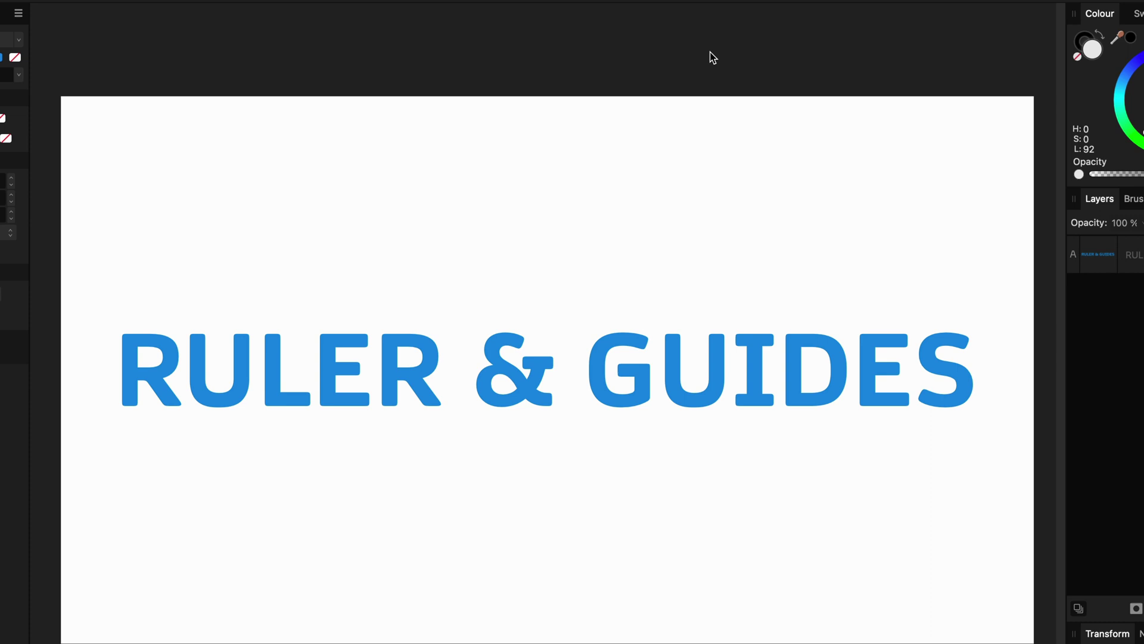
Turn on pixel rulers along the top and left canvas edges with Cmd+R
key("super+r")
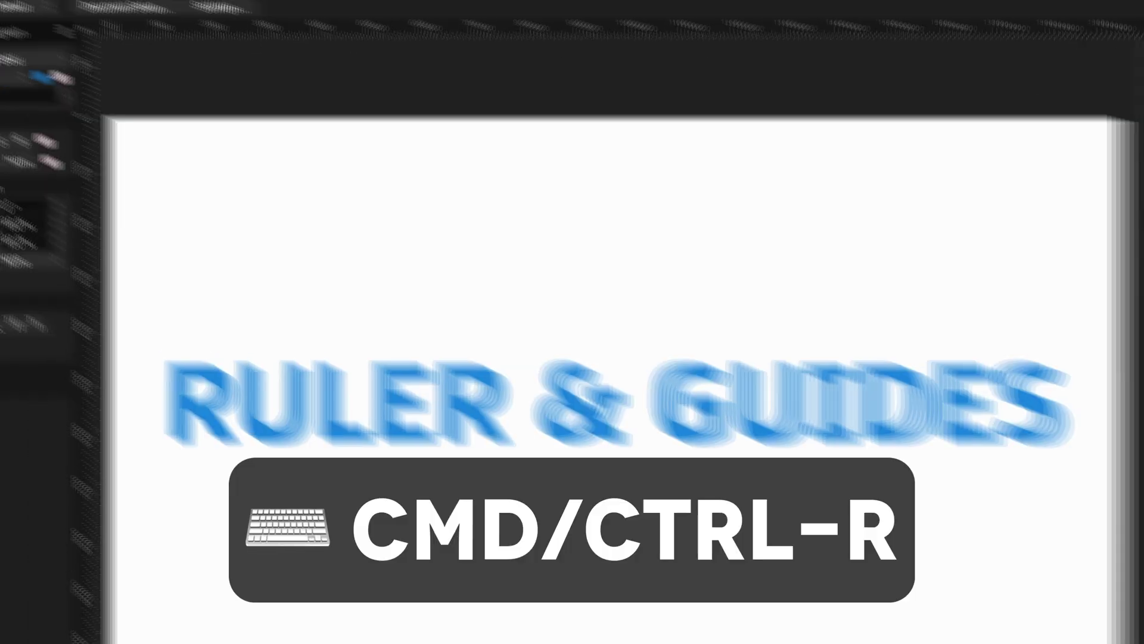
left_click(442, 12)
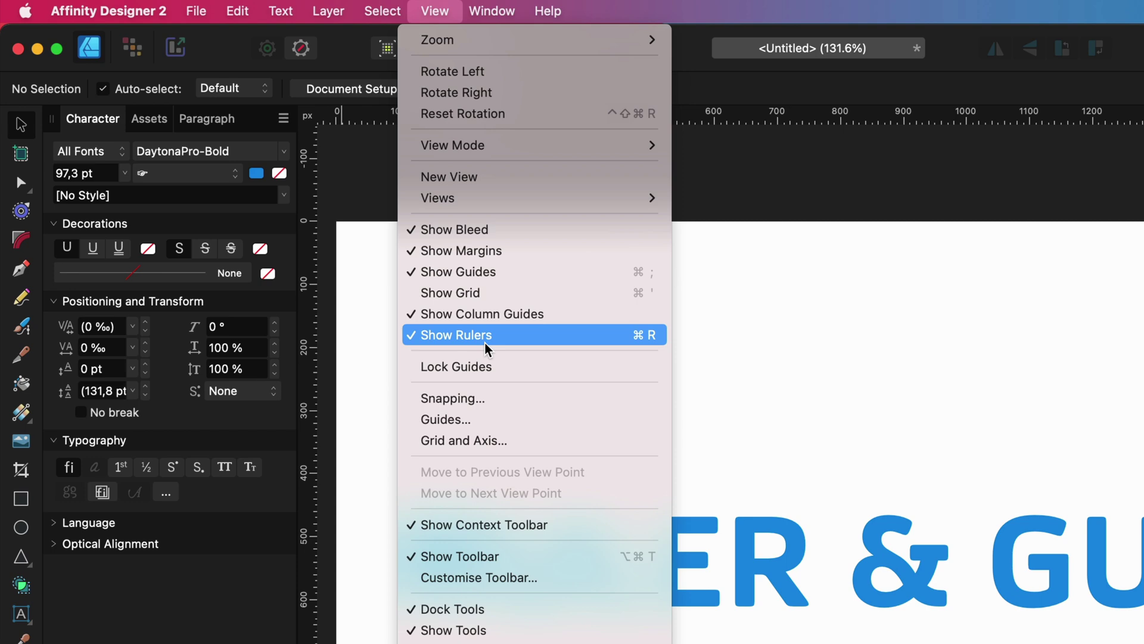
key("Escape")
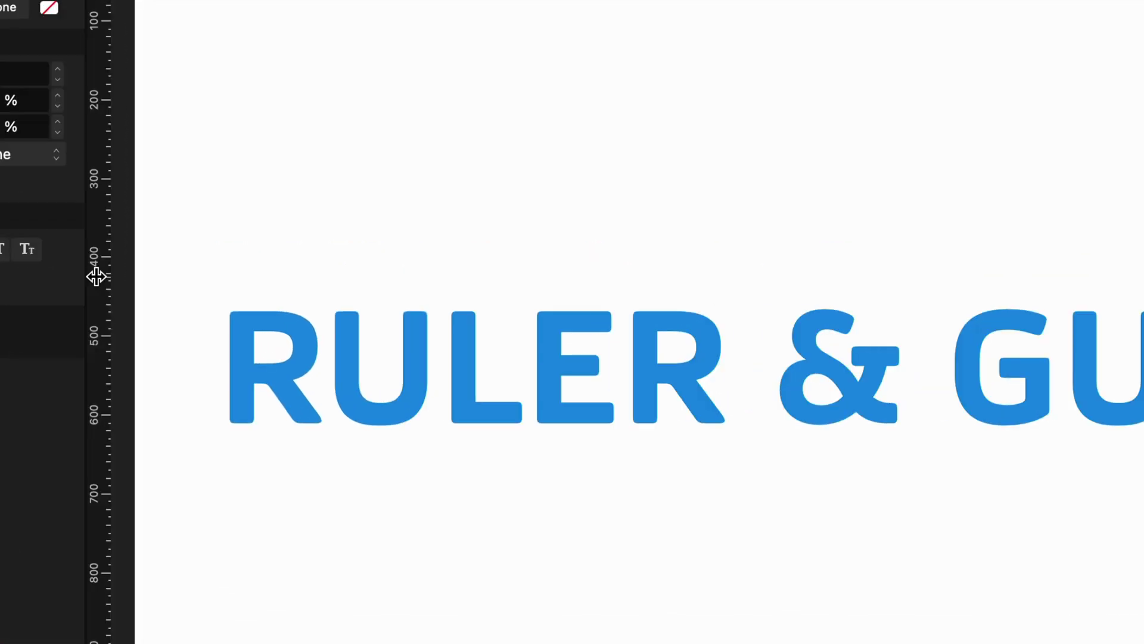
Place vertical guides at the R's left edge and GUIDES' right edge, then show the snapping options
left_click_drag(95, 276, 232, 288)
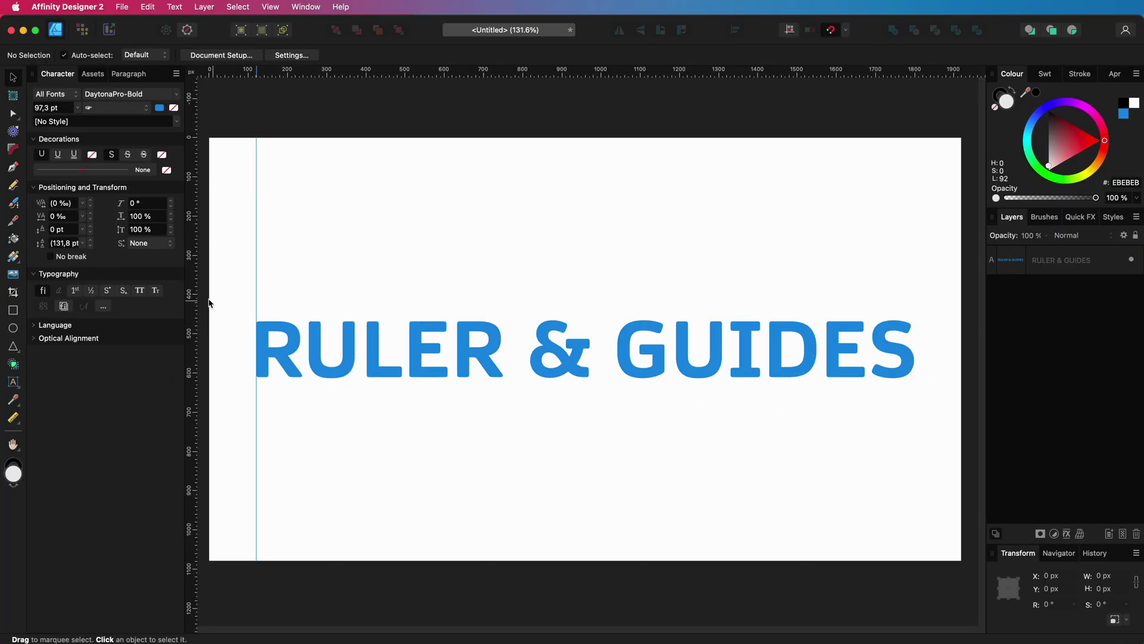
left_click_drag(98, 271, 1143, 267)
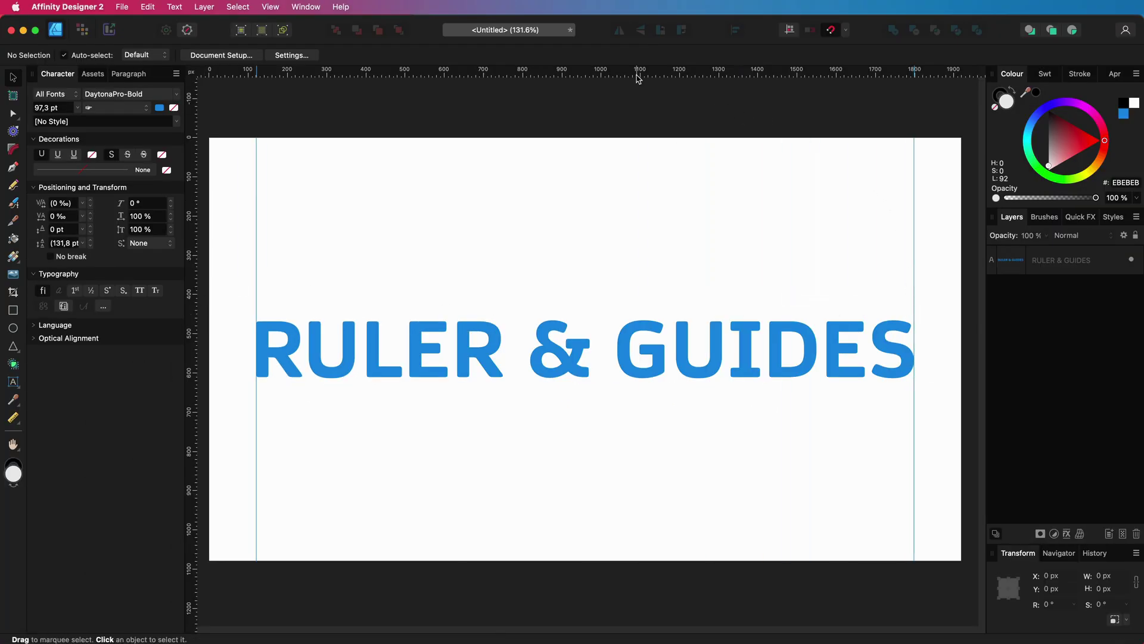
left_click(846, 30)
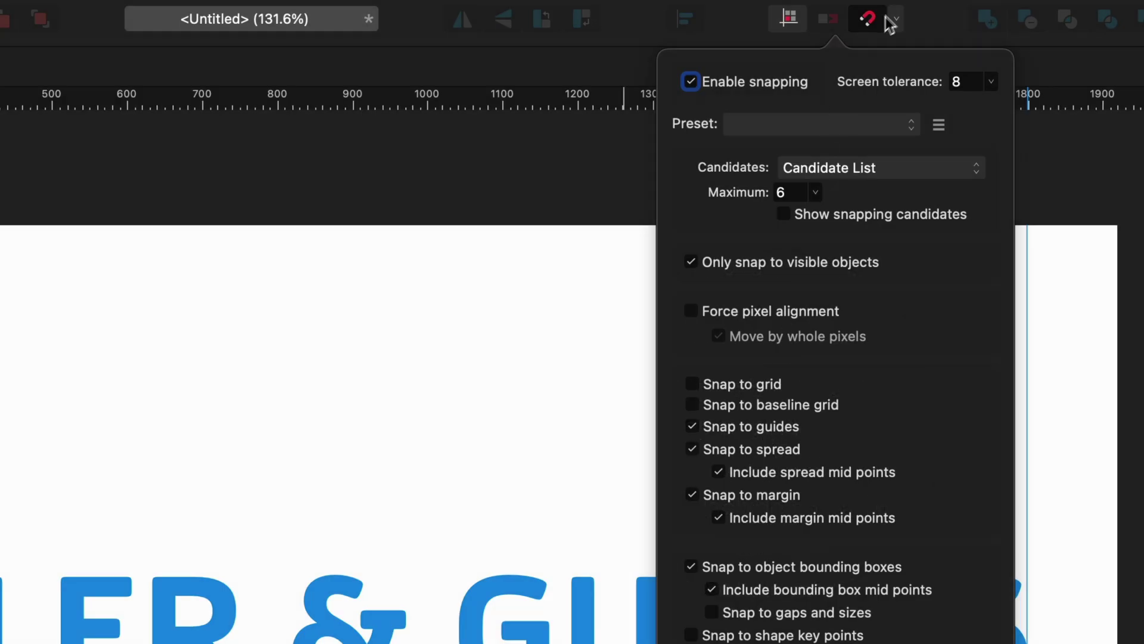
Close the Snapping options popover
left_click(894, 19)
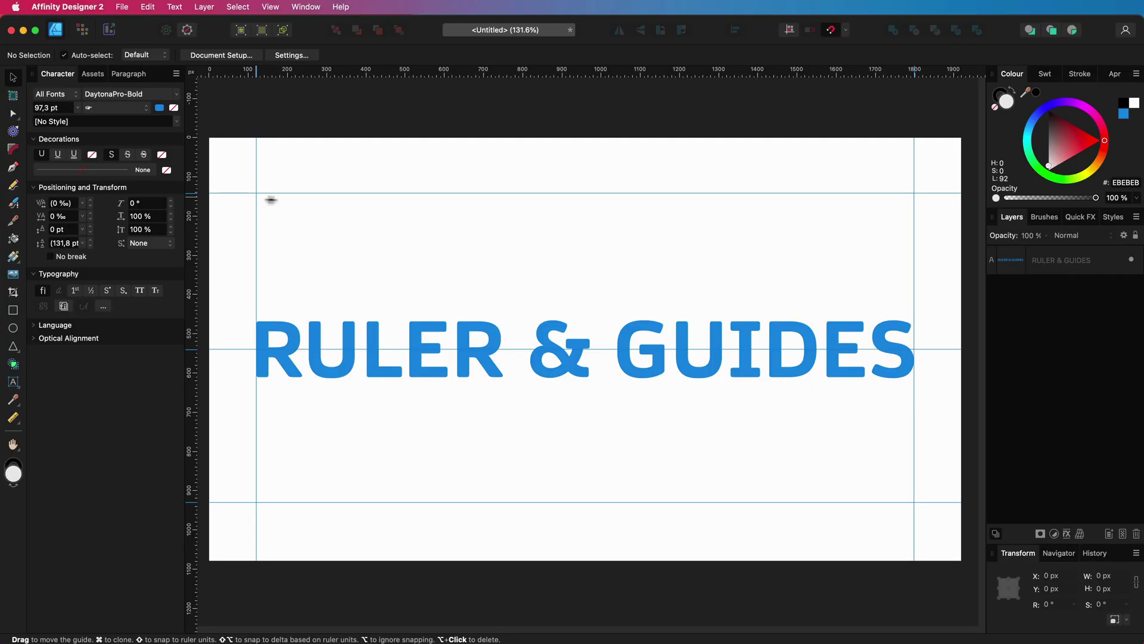
Move the left vertical guide to 333.8 px, return it to 121.1 px, and select the Node Tool
left_click_drag(240, 304, 401, 290)
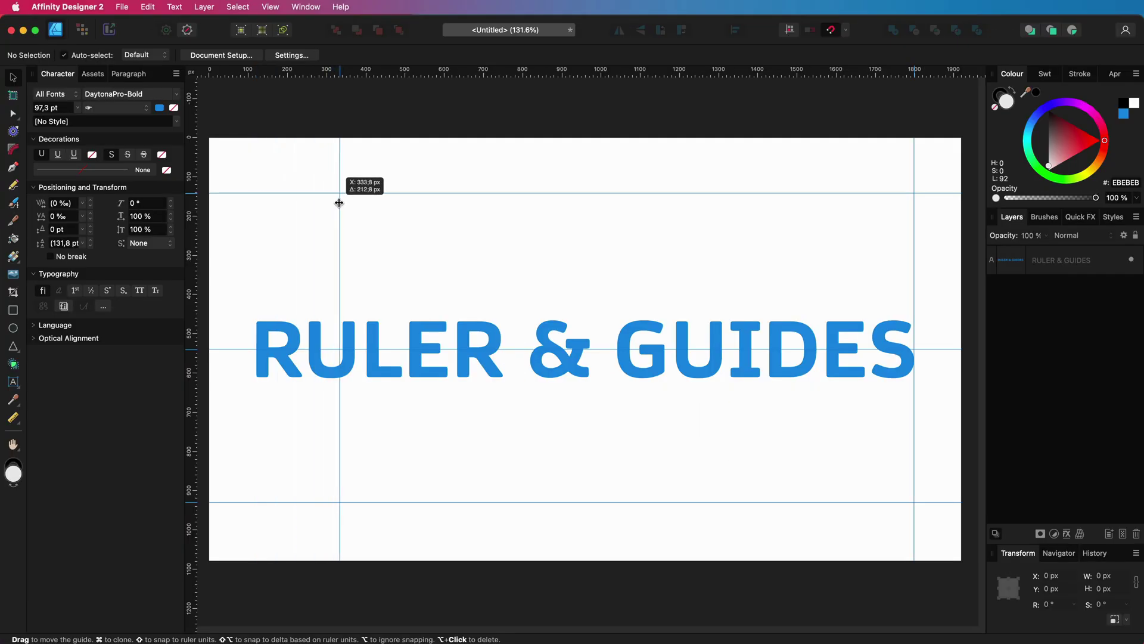
left_click_drag(339, 202, 256, 206)
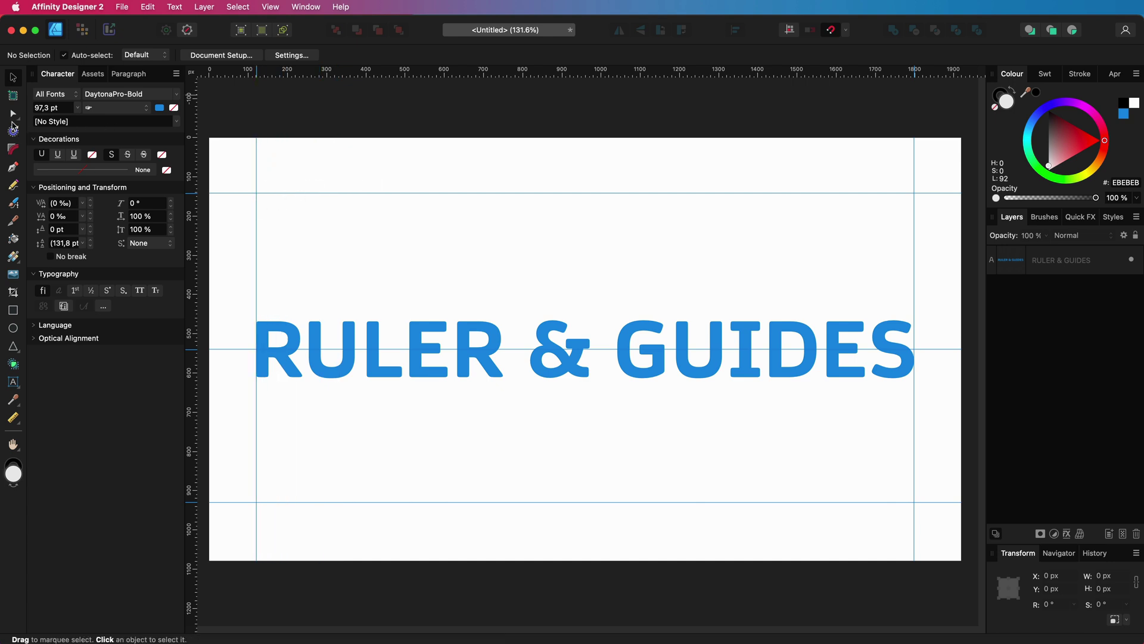
left_click(13, 116)
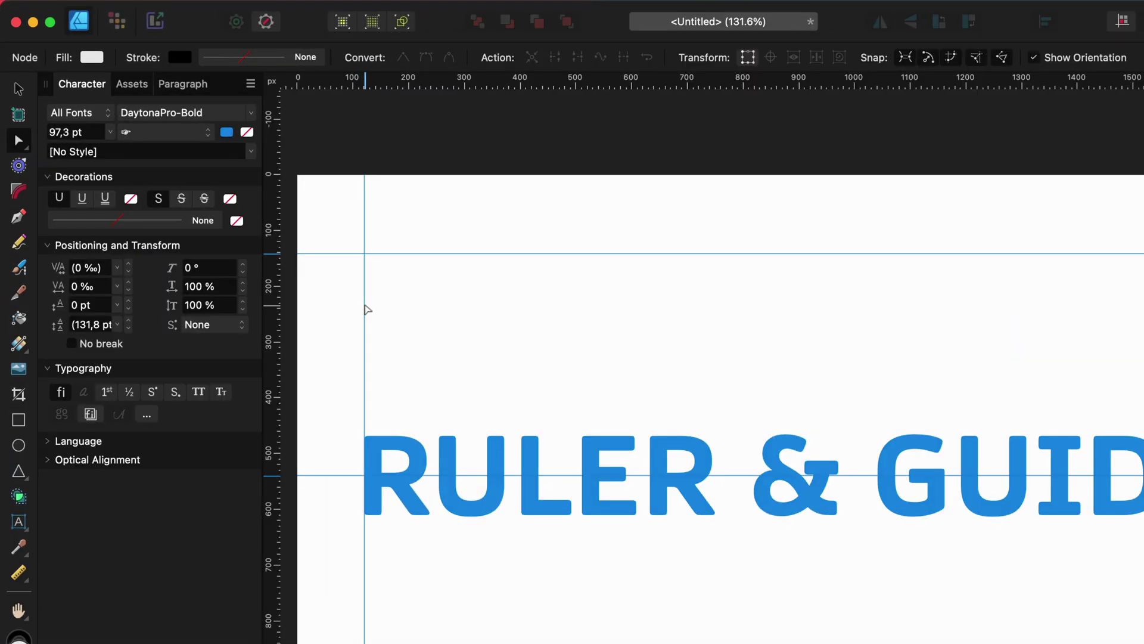
left_click_drag(368, 309, 439, 312)
left_click_drag(365, 76, 787, 75)
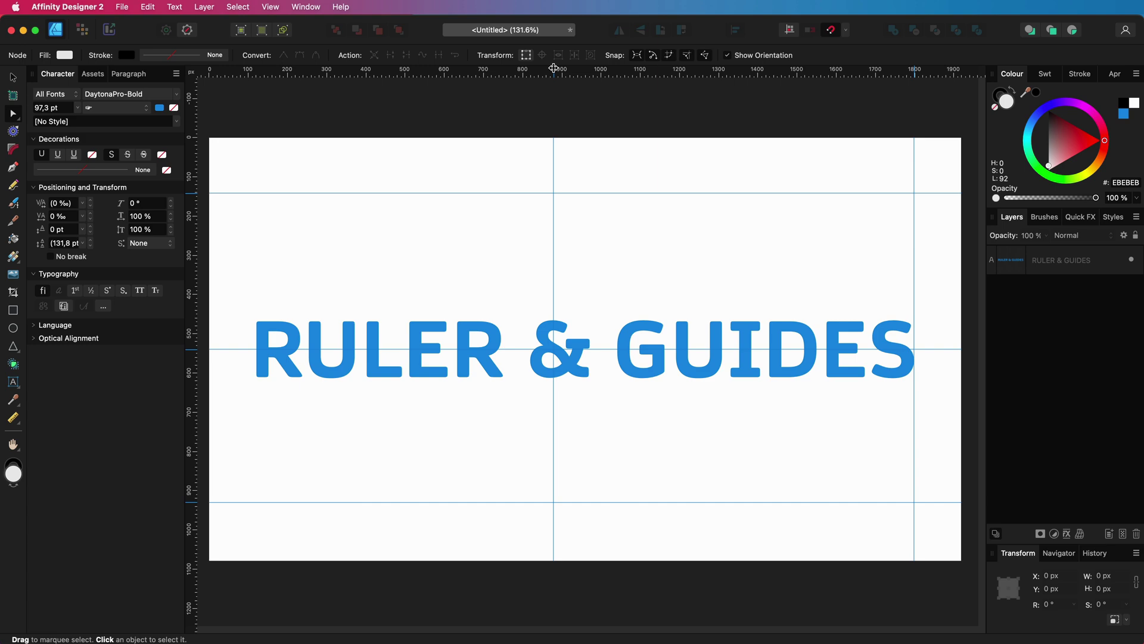
key("super+z")
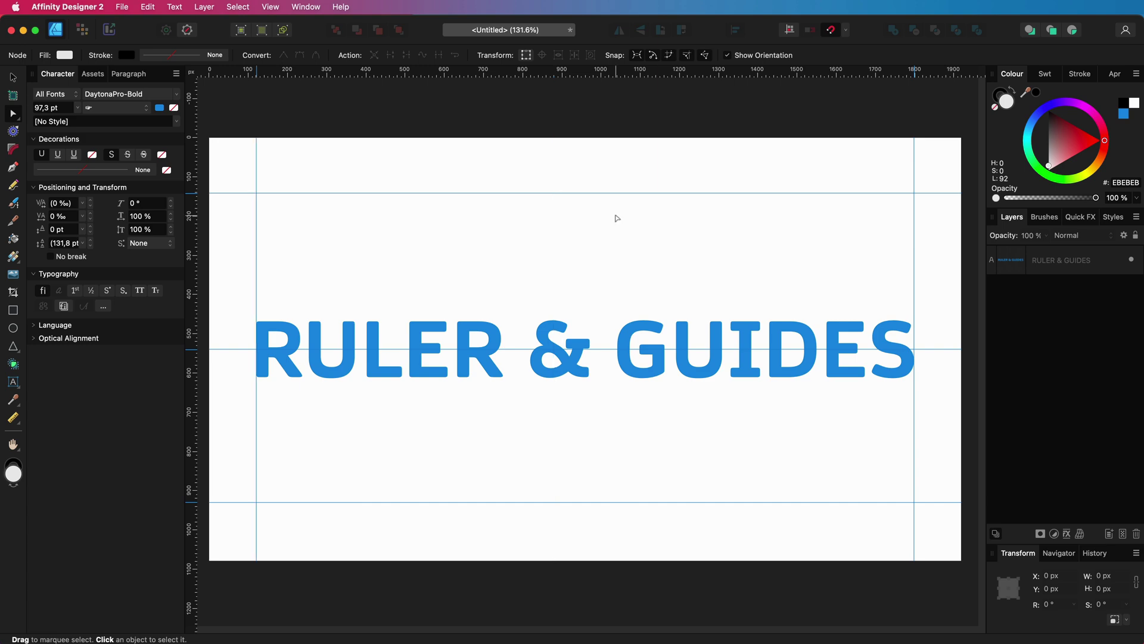
Lock the guides from the View menu, deselect the text, then turn guides off
left_click(270, 7)
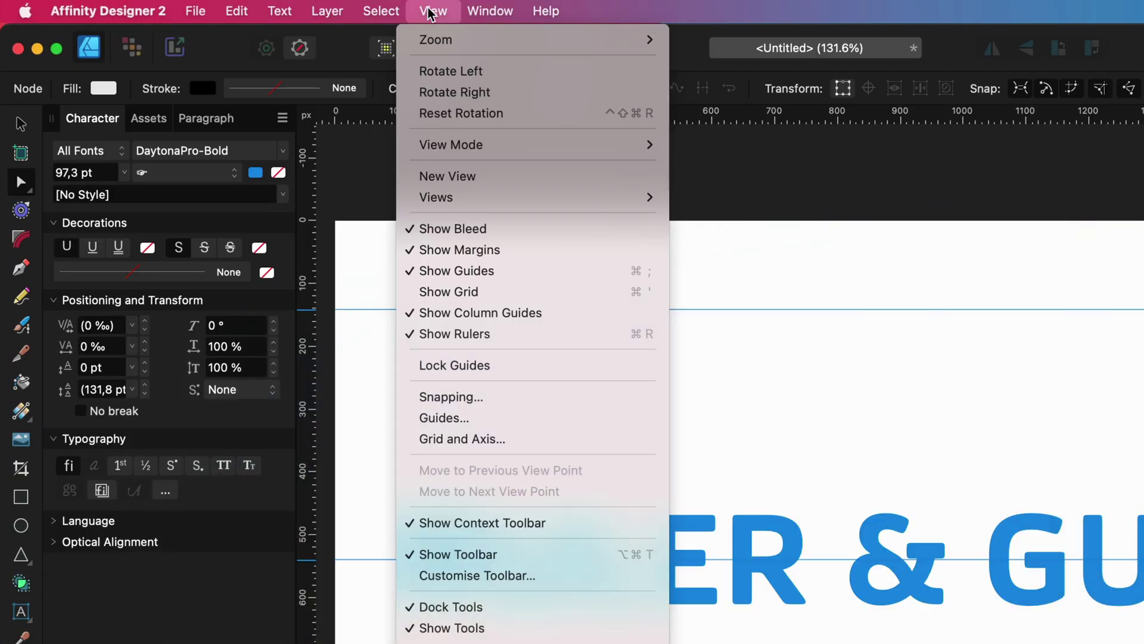
left_click(486, 375)
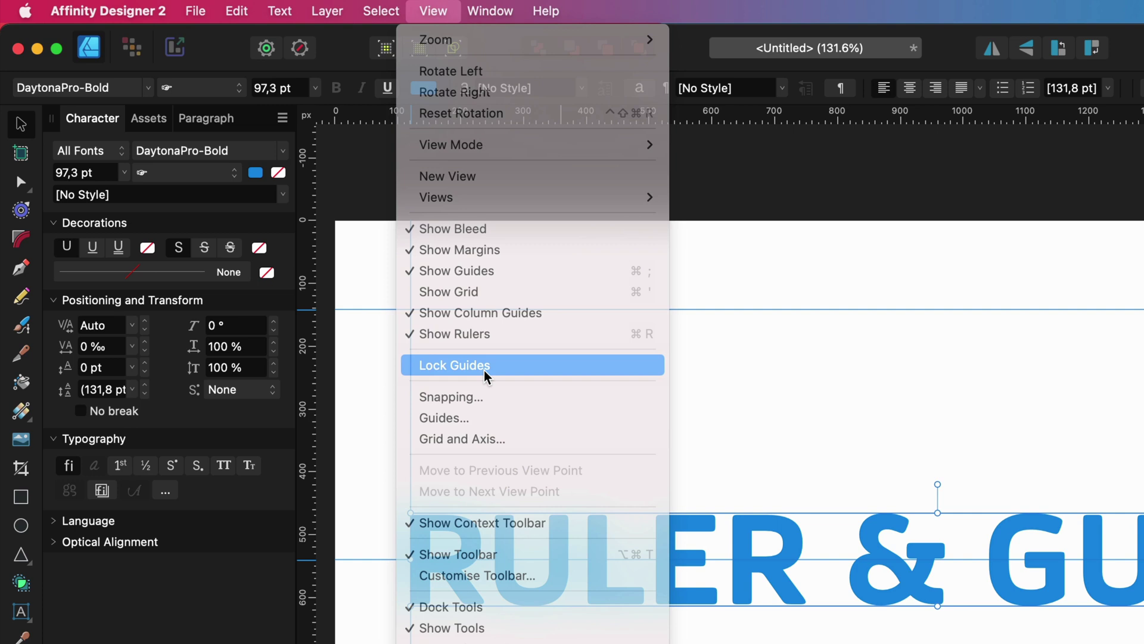
left_click(422, 430)
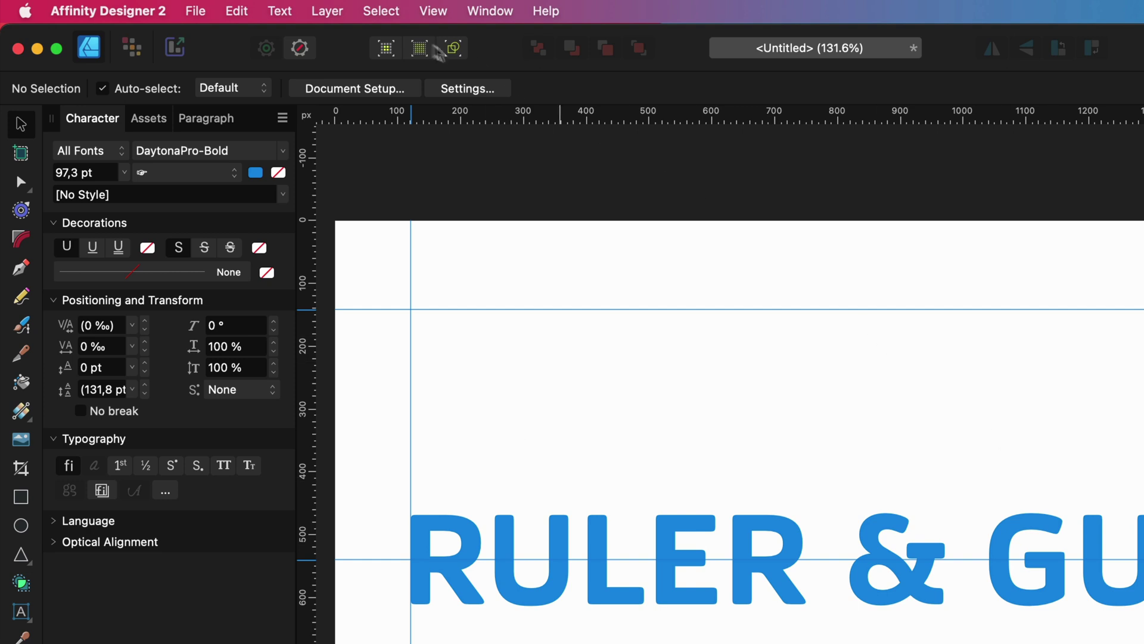
left_click(451, 13)
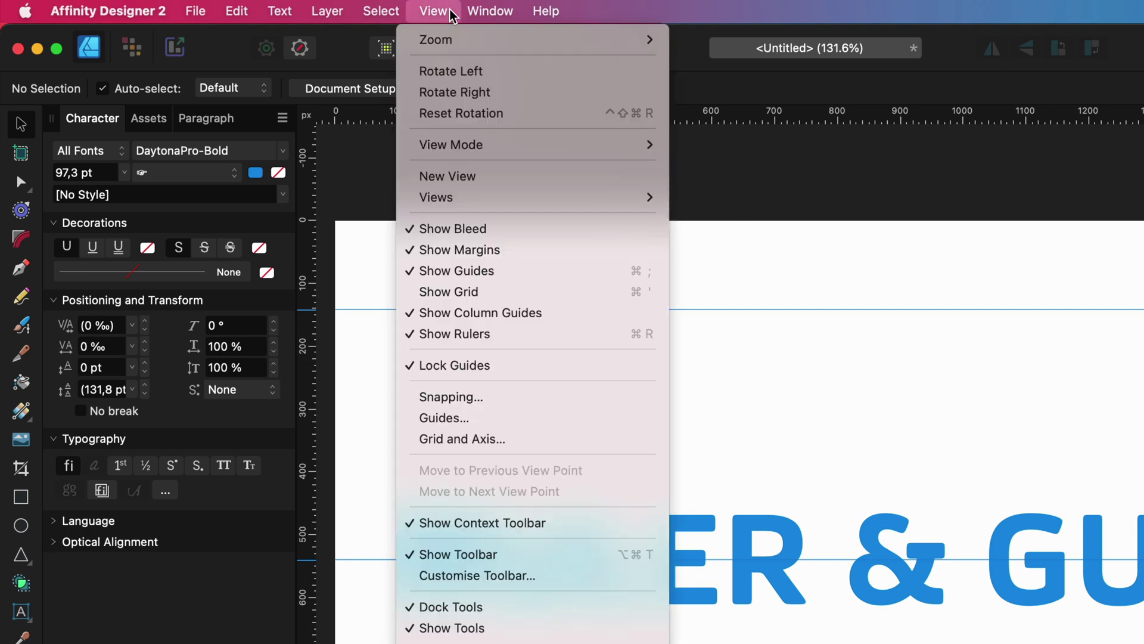
left_click(516, 273)
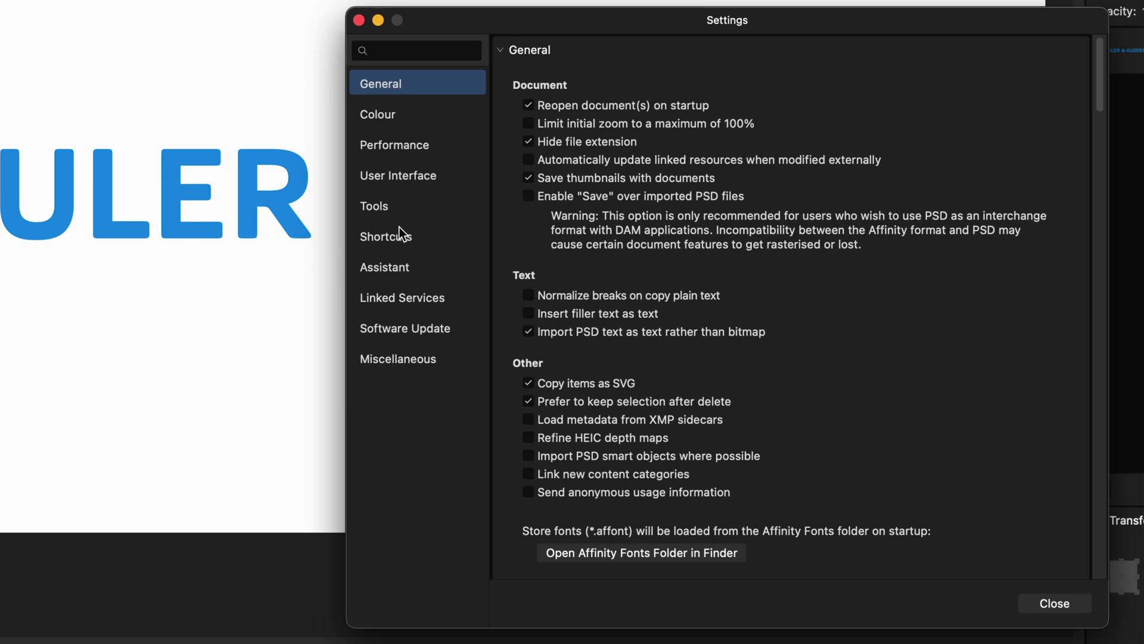
Assign Shift+Cmd+' to Lock Guides in the View shortcuts and close Settings
left_click(399, 236)
left_click(584, 111)
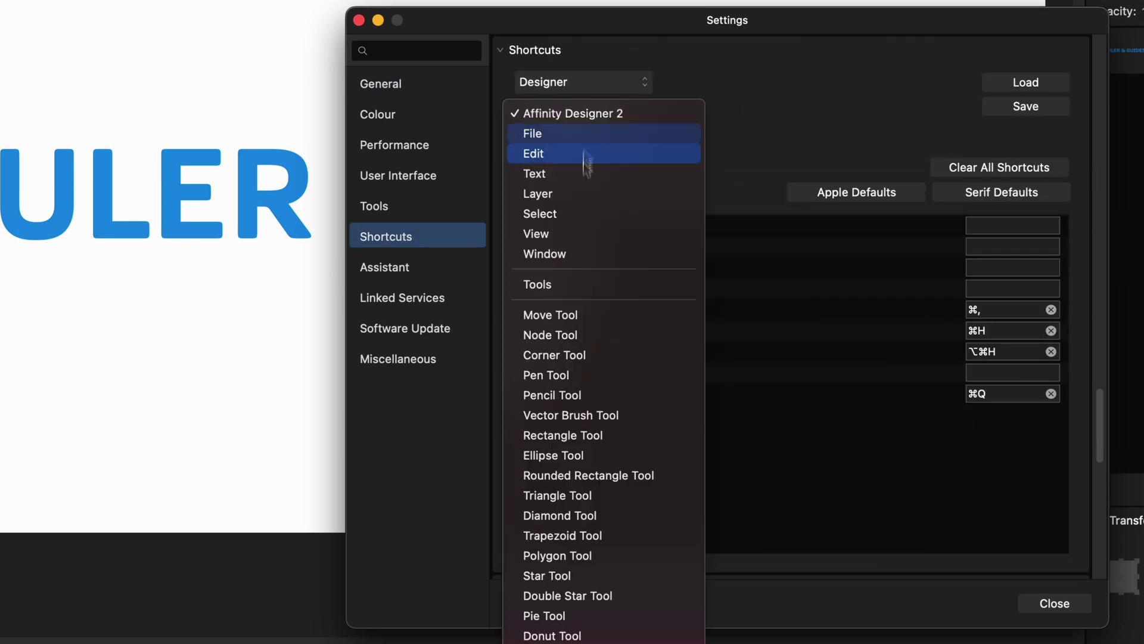
left_click(585, 233)
scroll(670, 406, "down", 5)
scroll(670, 409, "down", 5)
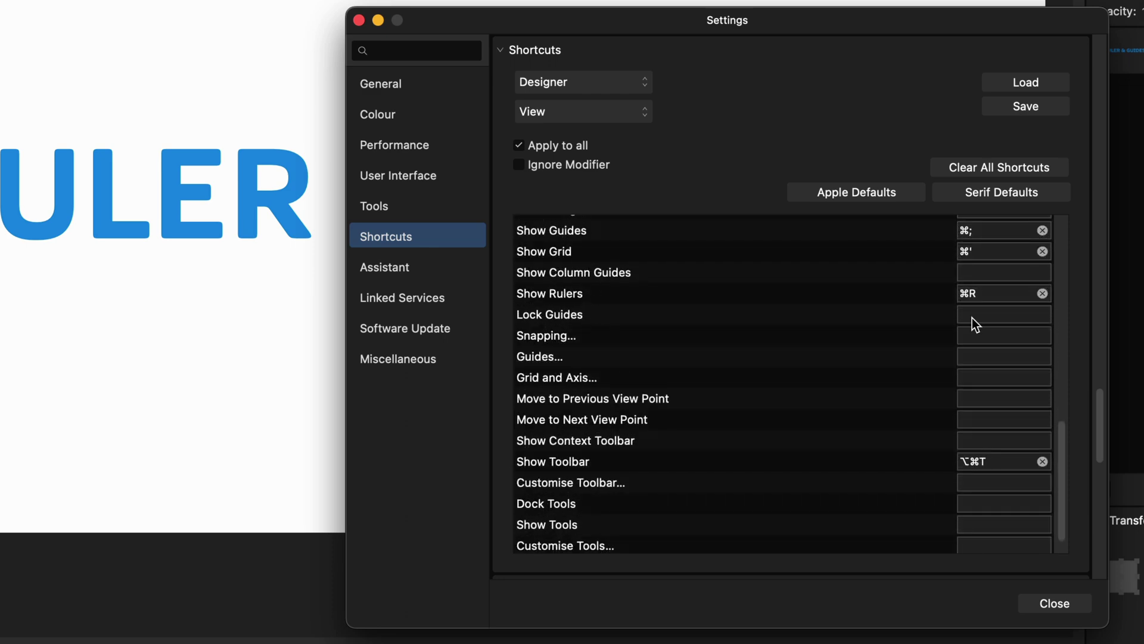
left_click(976, 318)
key("shift+cmd+apostrophe")
left_click(1054, 603)
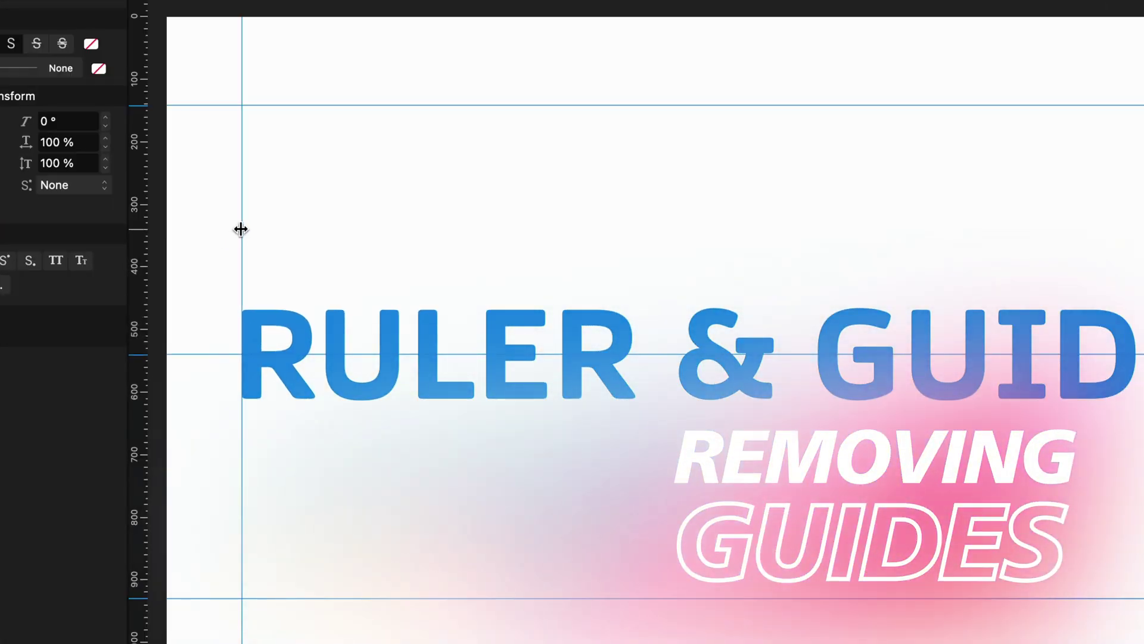
Drag the left and right vertical guides back onto the ruler to delete them
left_click_drag(256, 271, 187, 278)
left_click_drag(130, 240, 123, 238)
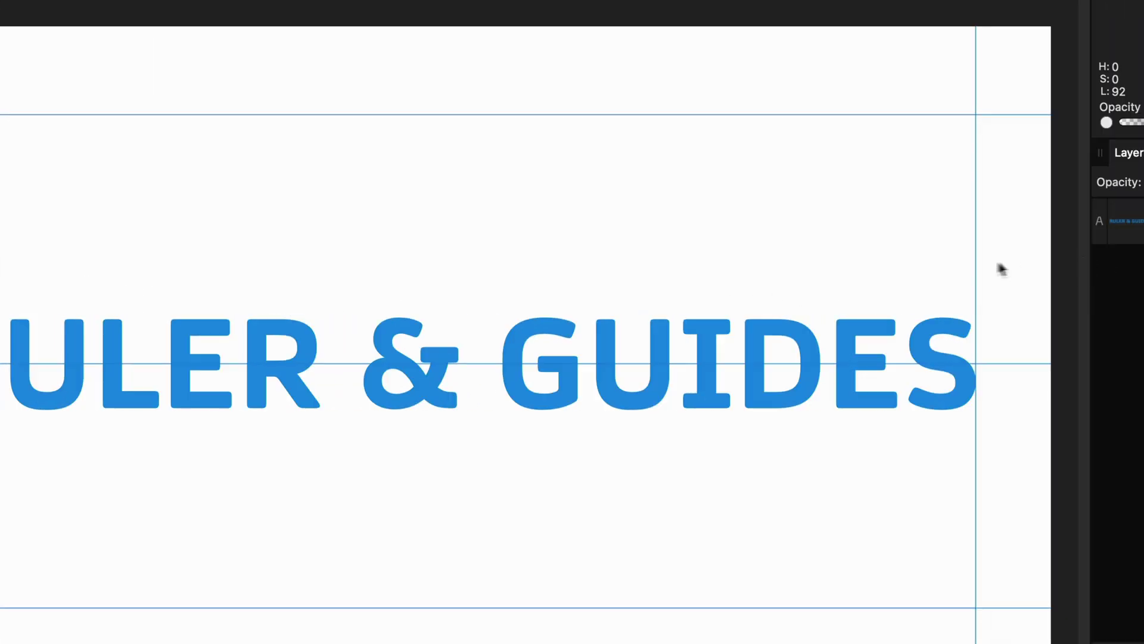
left_click_drag(975, 255, 1066, 257)
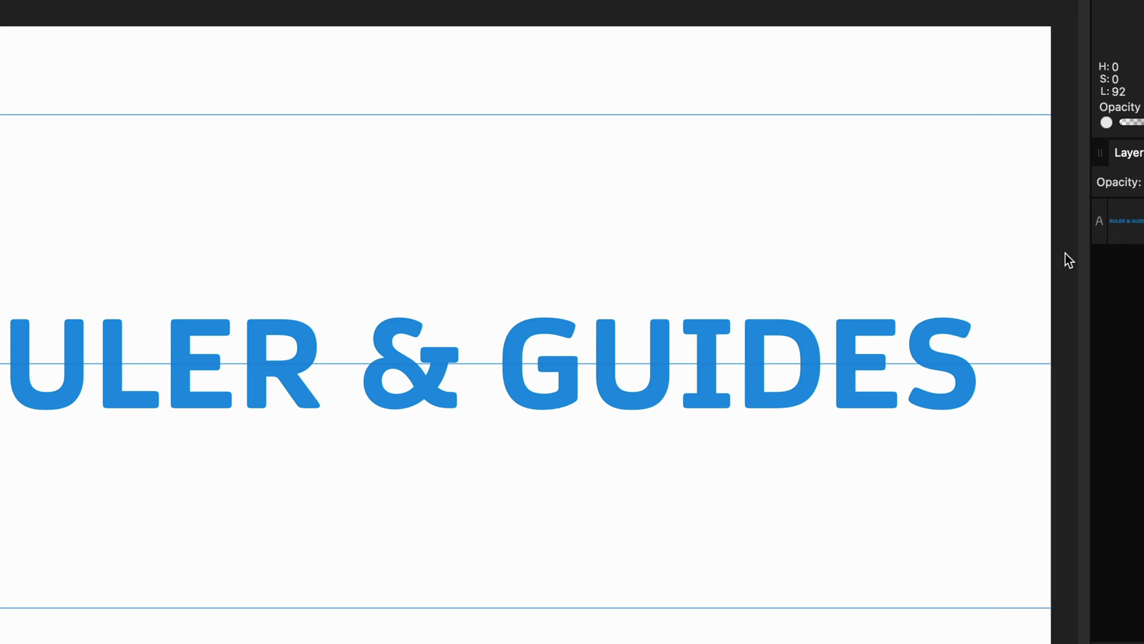
In the Guides dialog, delete the 142, 540 and 930,5 px horizontal guides
double_click(340, 364)
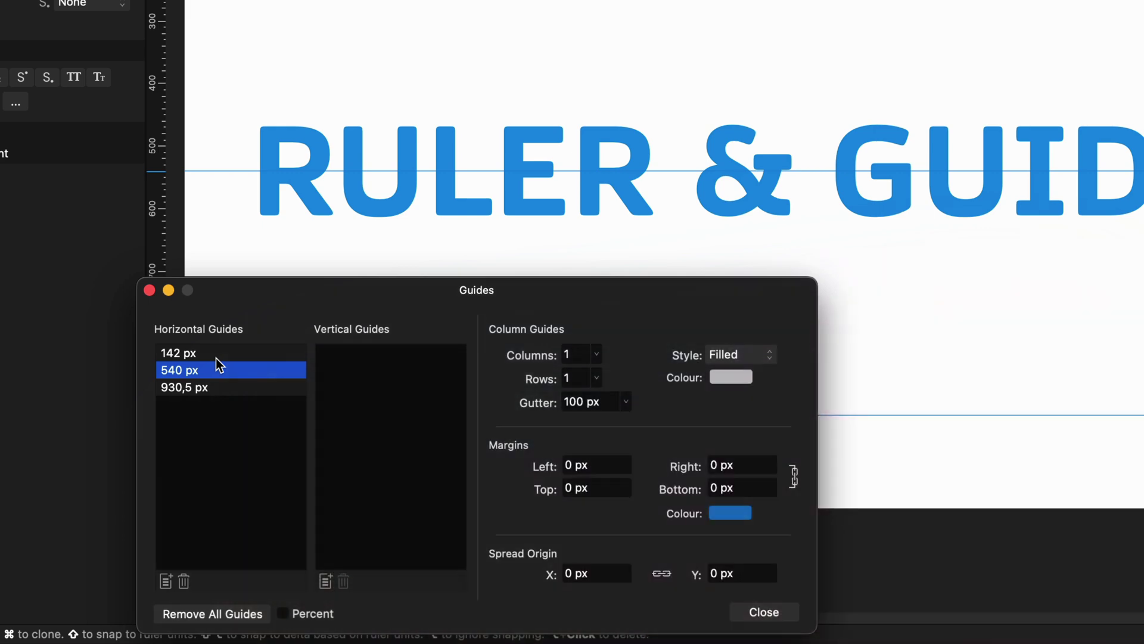
left_click(216, 356)
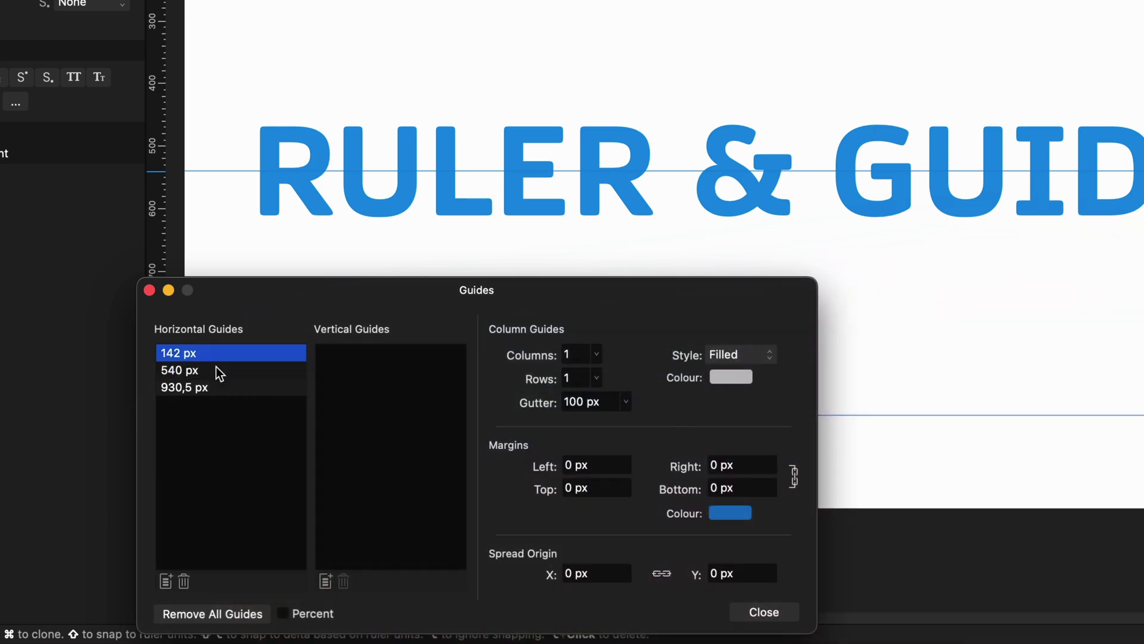
left_click(216, 369)
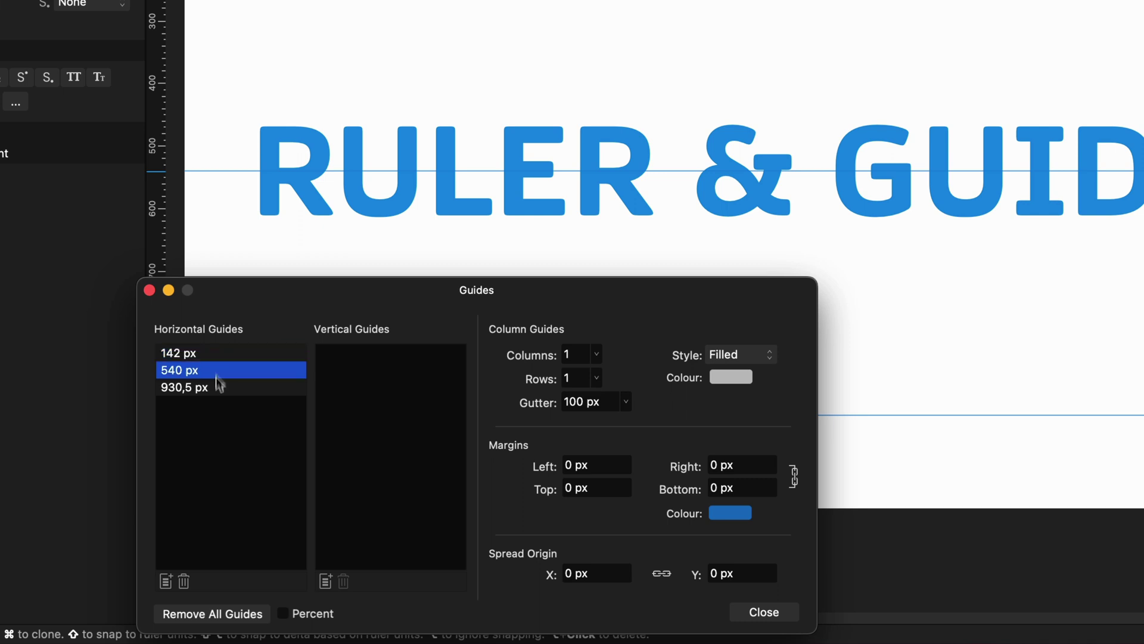
left_click(217, 388)
left_click(216, 355)
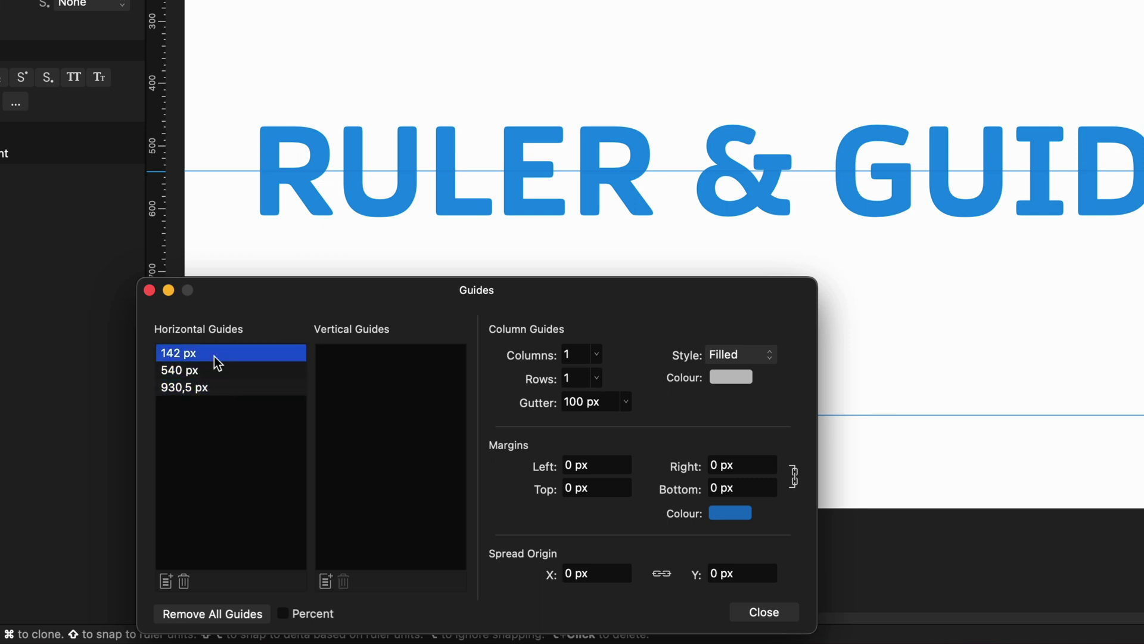
left_click(184, 582)
left_click(183, 582)
left_click(184, 582)
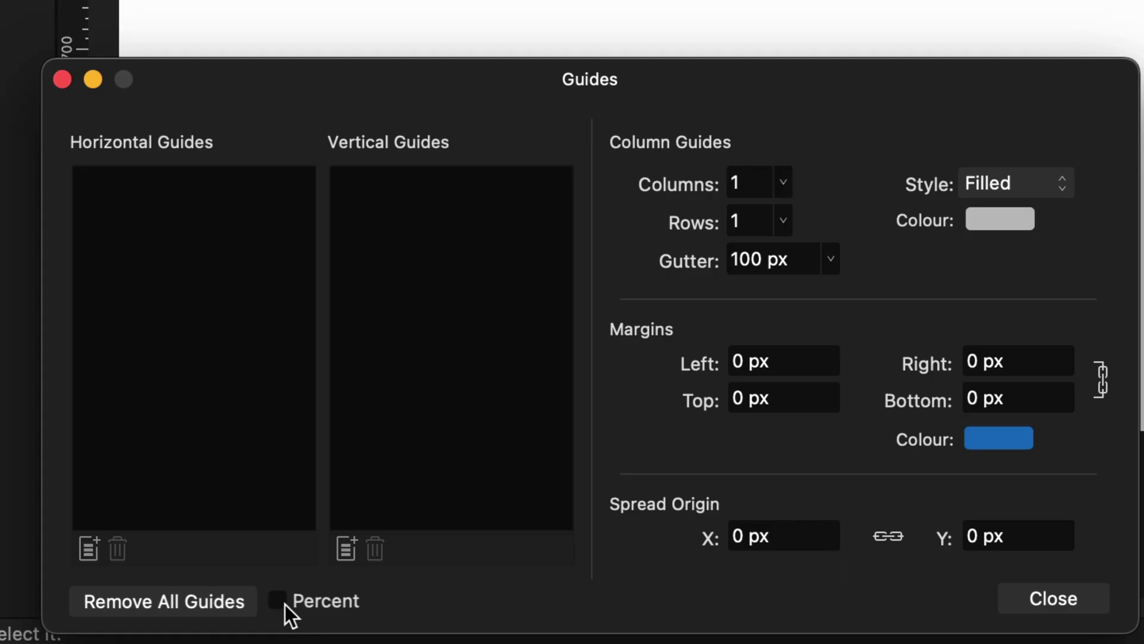
Switch guides to Percent and add 25% and 75% horizontal and vertical guides, keeping Columns/Rows at 1
left_click(283, 603)
left_click(91, 549)
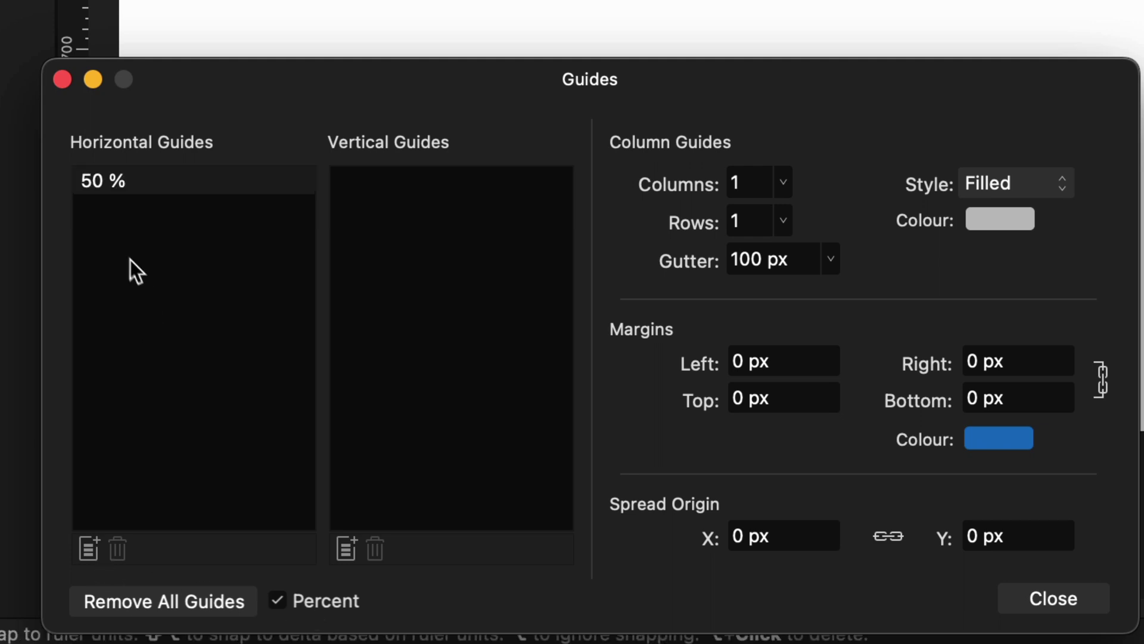
left_click(80, 181)
left_click(85, 181)
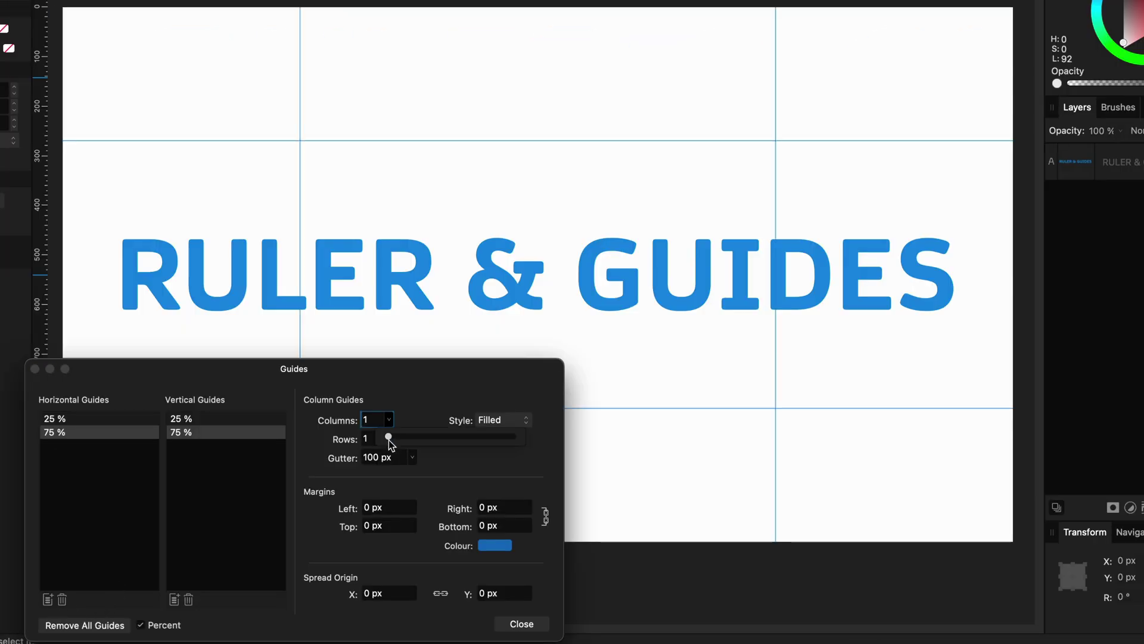
mouse_move(388, 440)
left_mouse_down()
mouse_move(402, 438)
mouse_move(379, 440)
mouse_move(417, 459)
mouse_move(384, 456)
left_mouse_up()
left_click(389, 439)
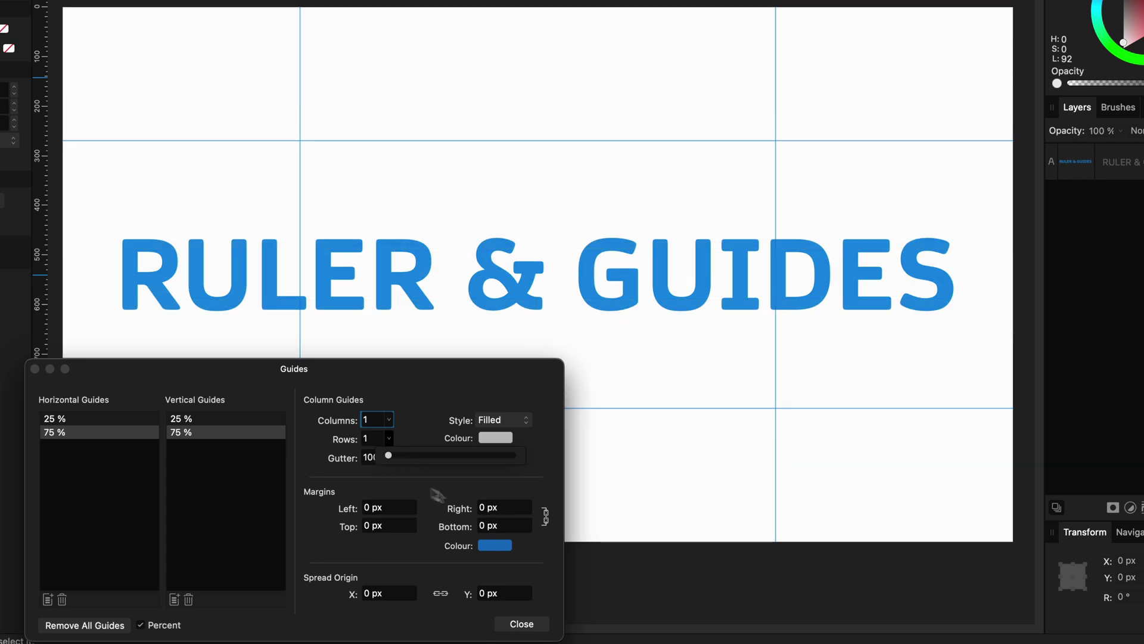
left_click(520, 623)
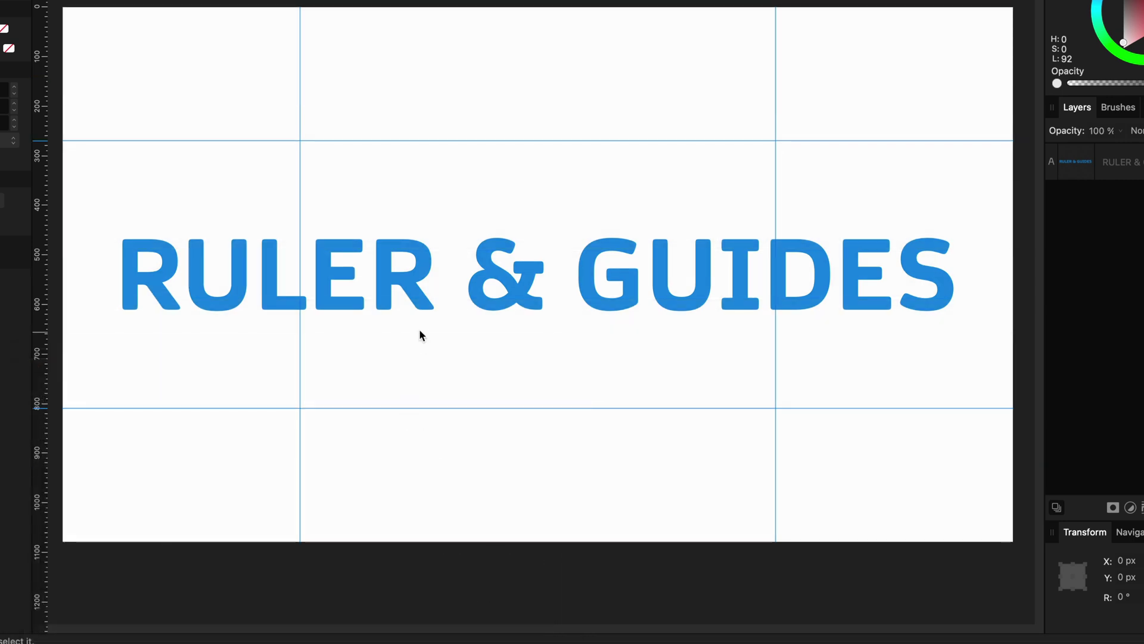
Scale the title to 960 px wide between the vertical guides, then duplicate it with Cmd+J
left_click(411, 304)
left_click_drag(117, 309, 304, 295)
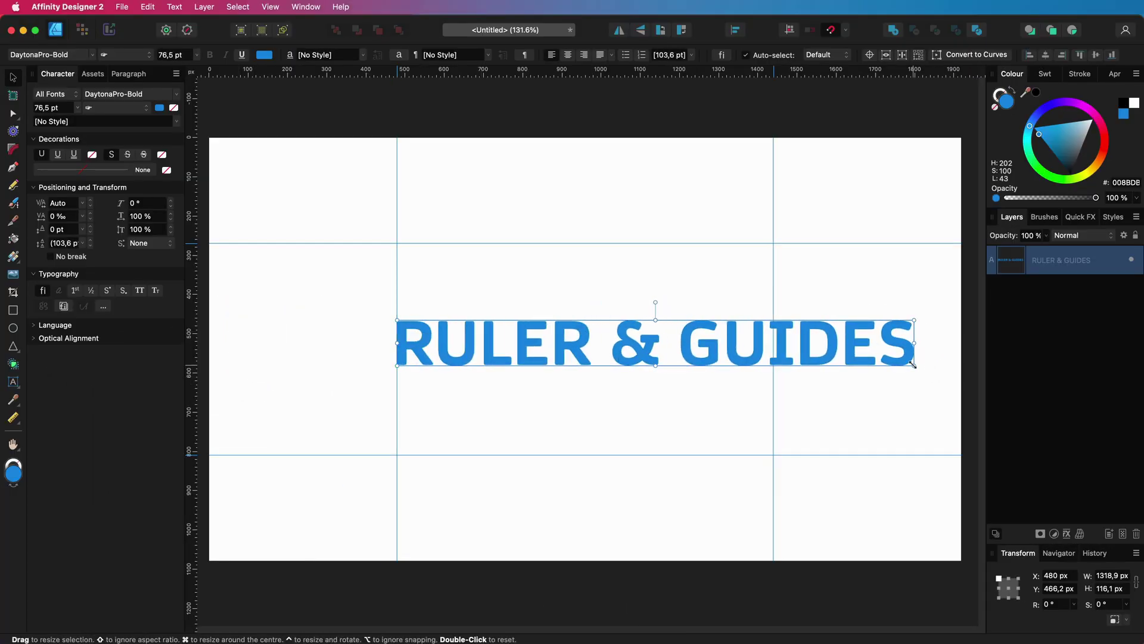
left_click_drag(913, 364, 773, 365)
left_click(649, 467)
left_click(641, 350)
key("super+j")
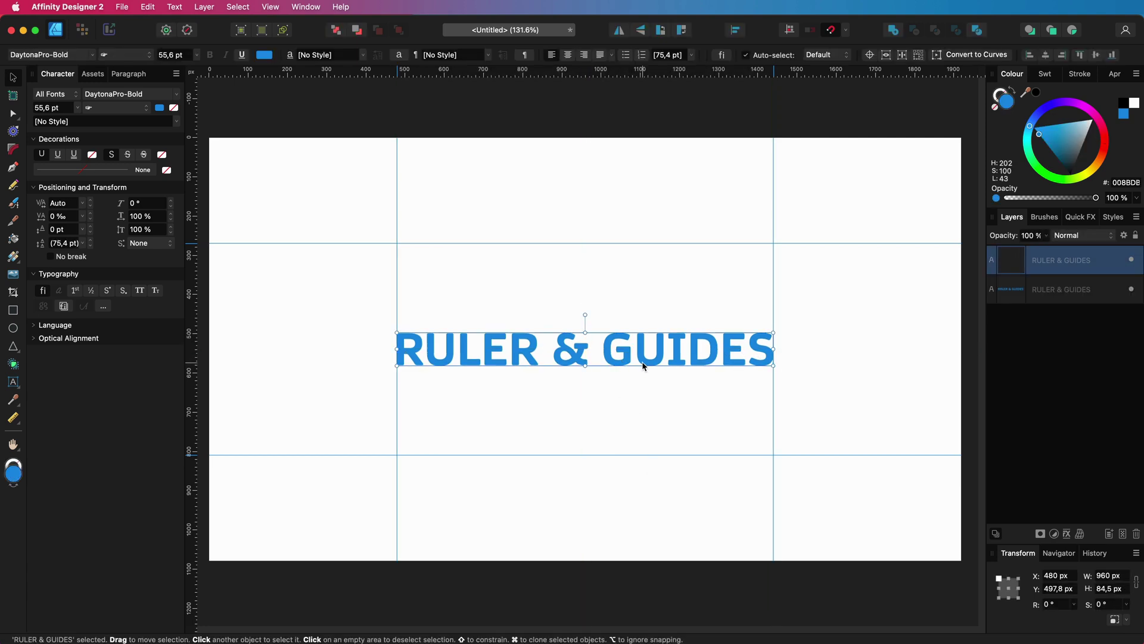